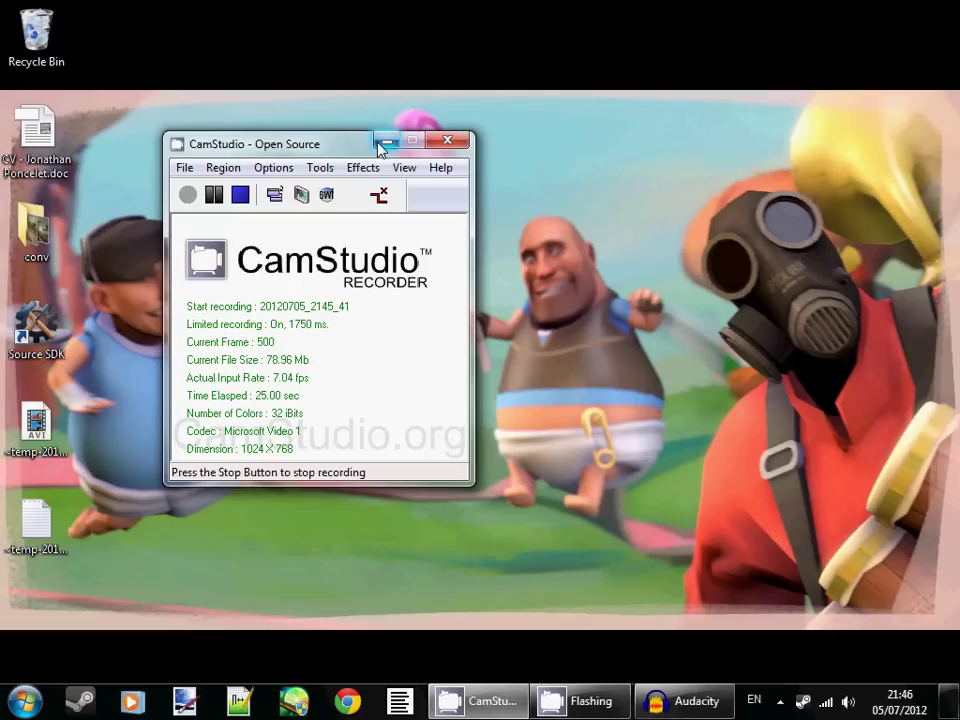
- Minimize the CamStudio recorder and open File Explorer with Win+E
left_click(384, 143)
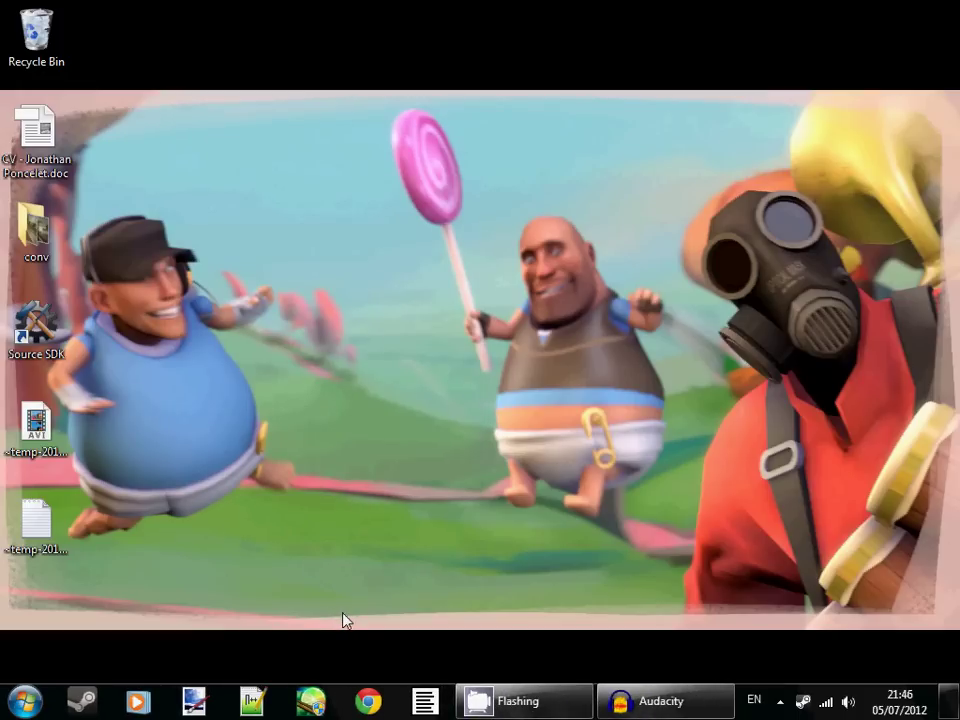
key("super+e")
- Browse steamapps > herbie_tank > team fortress 2 > tf > replay > client > sessions and bring up actions for the ctf_2fort .dmx
left_click(192, 218)
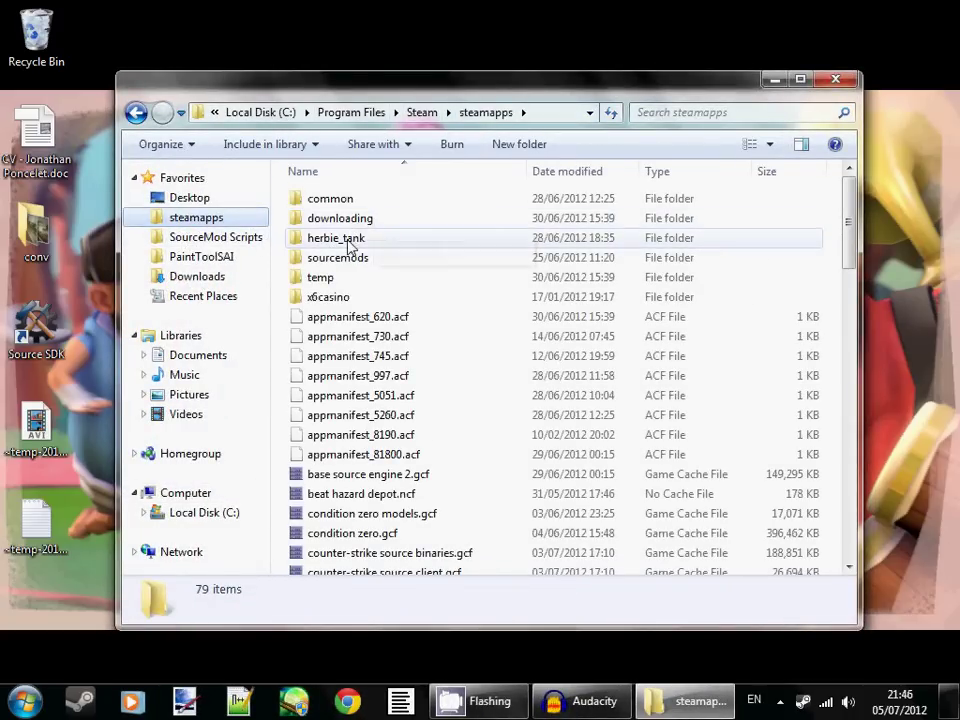
double_click(348, 240)
double_click(352, 494)
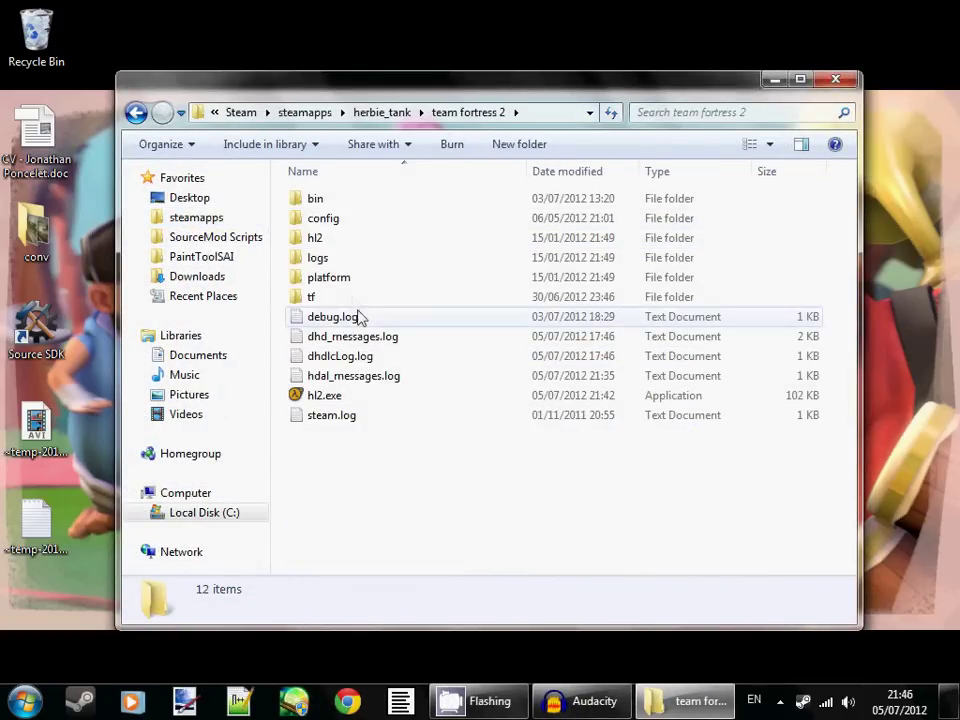
double_click(351, 299)
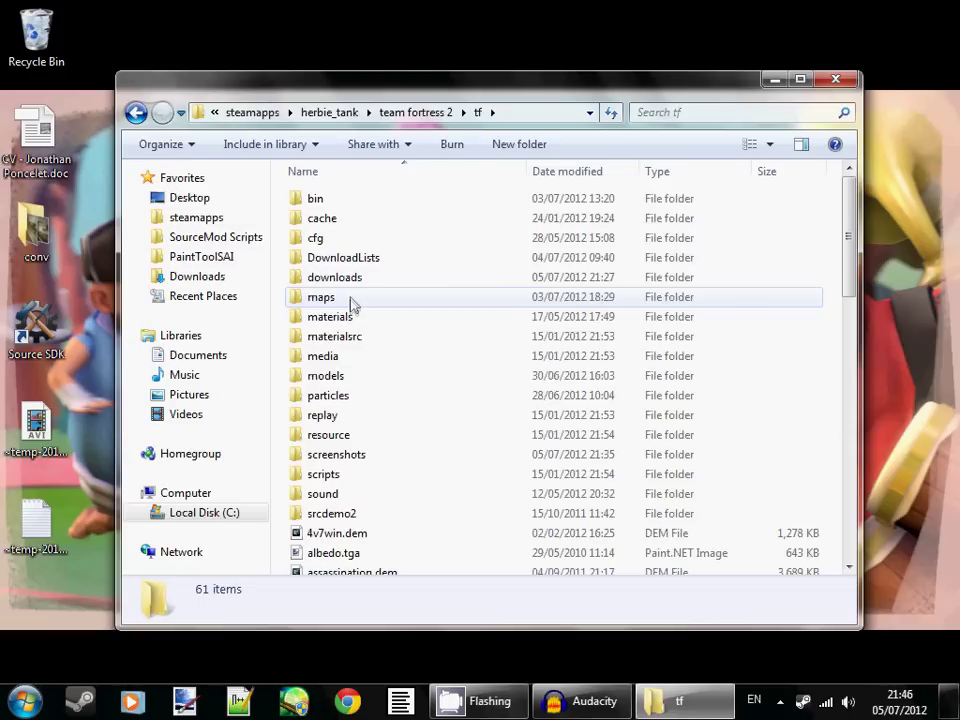
double_click(343, 415)
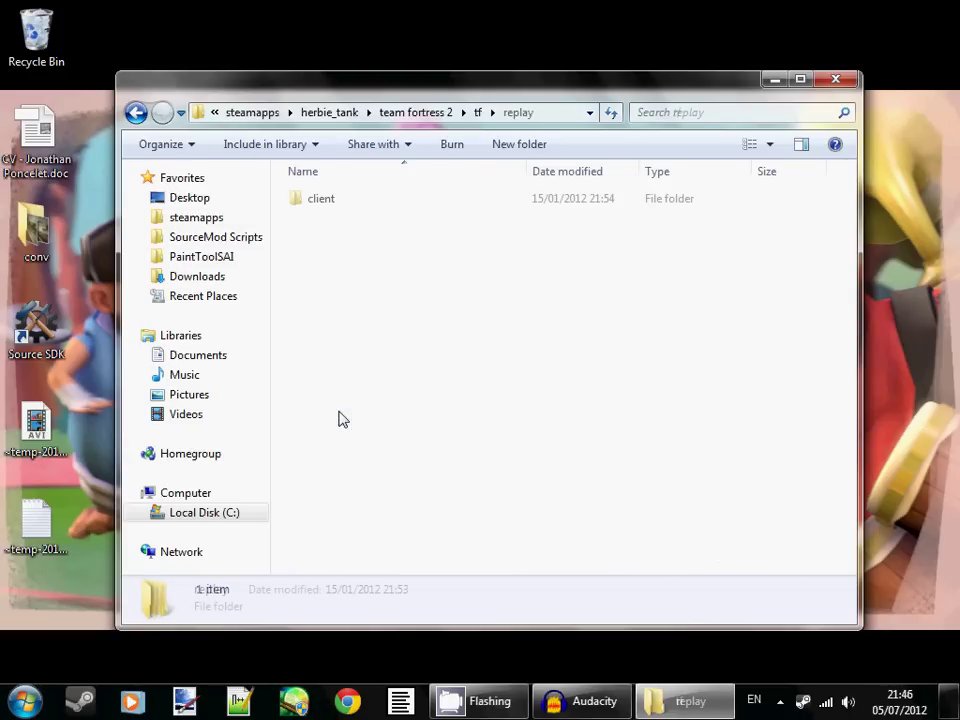
double_click(336, 205)
left_click(338, 298)
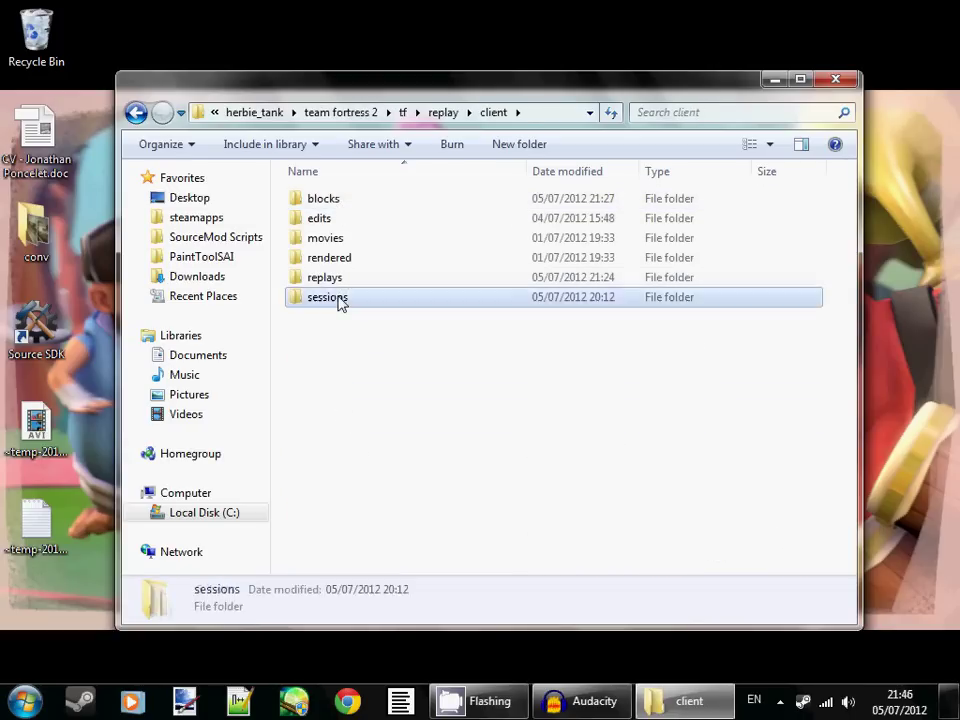
double_click(338, 298)
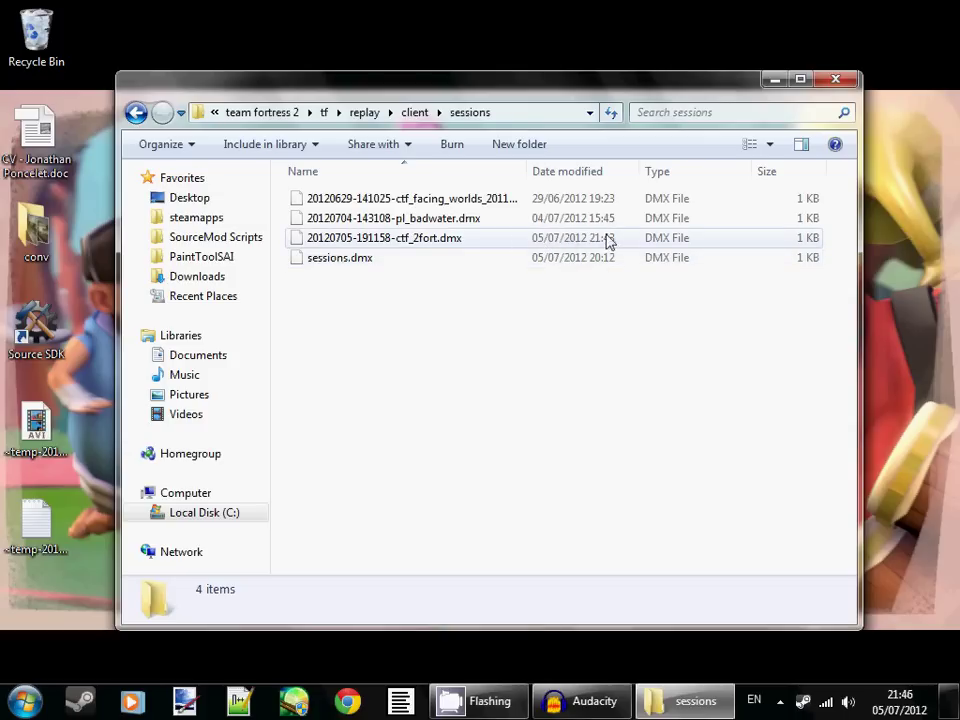
left_click(418, 249)
right_click(415, 248)
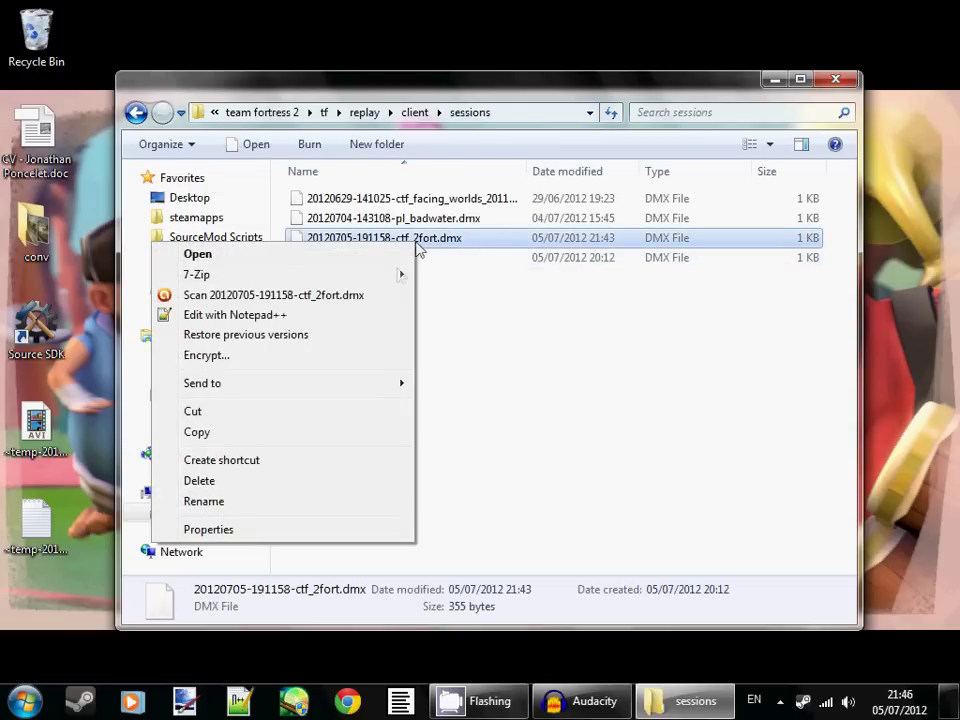
left_click(380, 322)
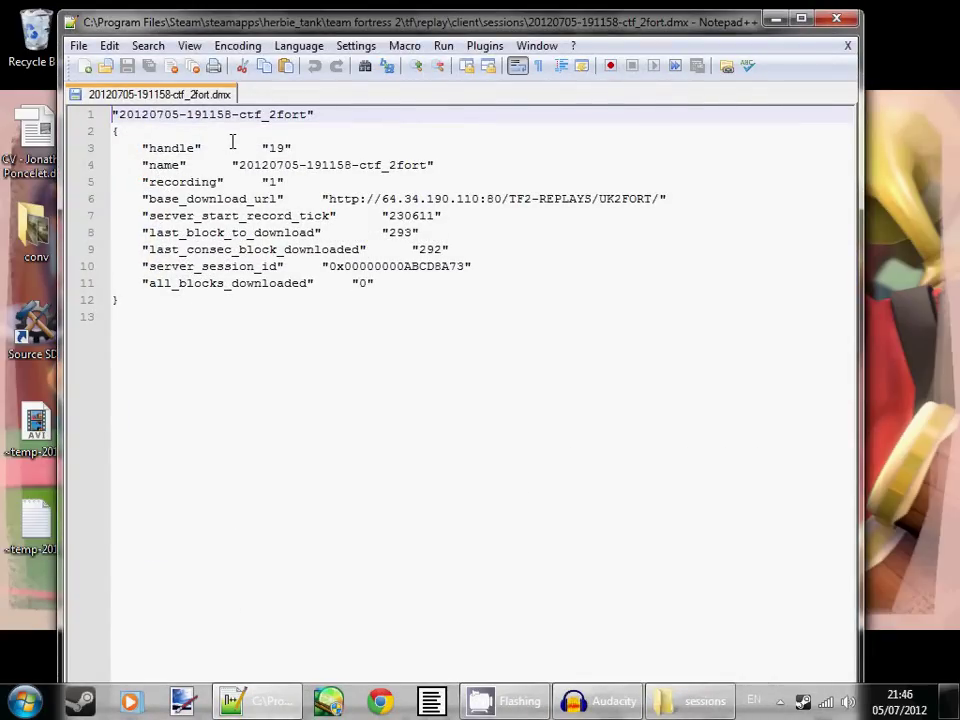
left_click_drag(145, 232, 388, 232)
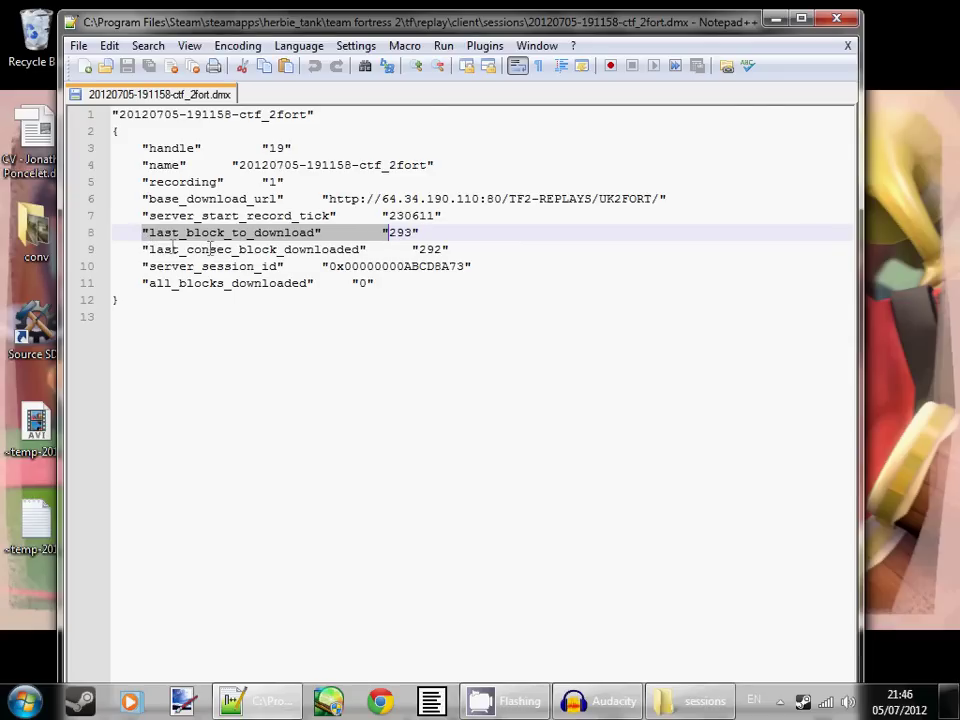
left_click(443, 249)
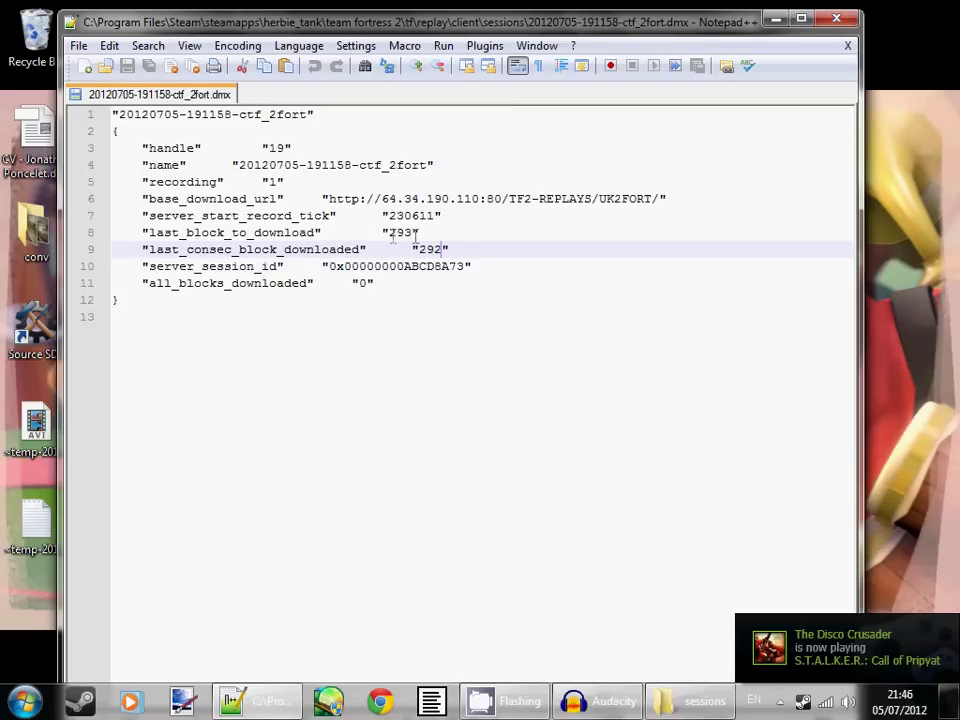
left_click_drag(418, 232, 141, 232)
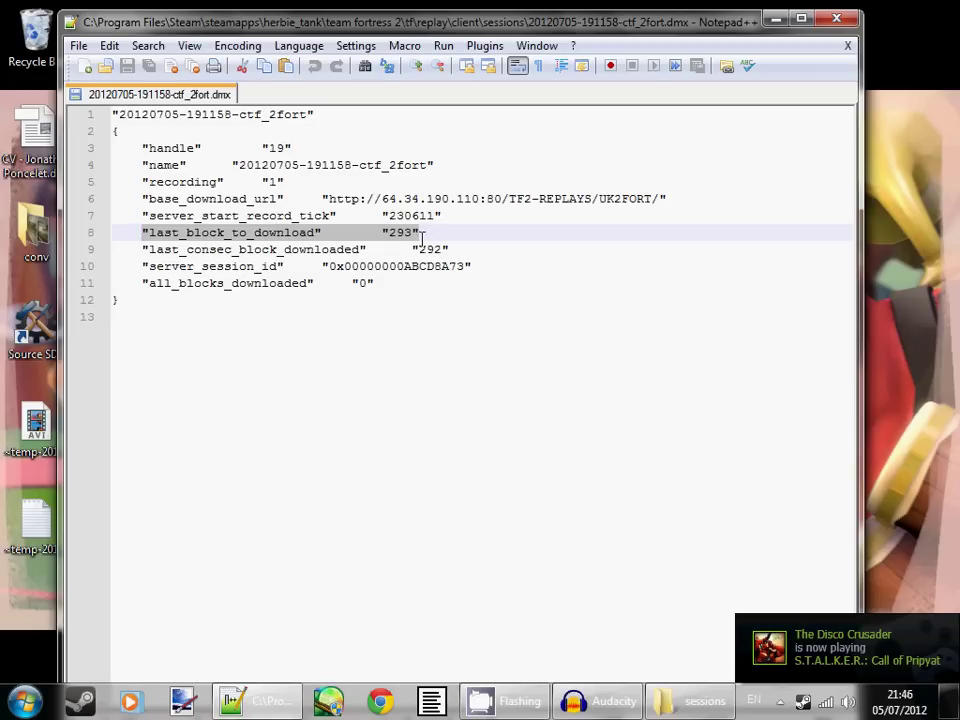
left_click(352, 234)
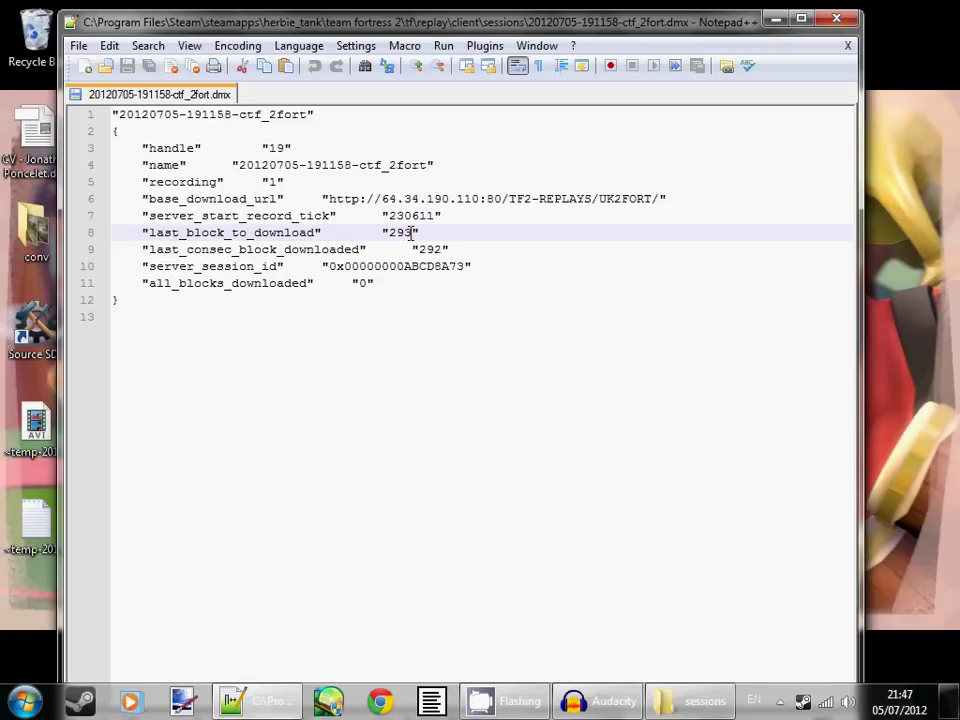
- Change the session's block values from 293 to 292 and save the file
left_click(411, 232)
key("BackSpace")
type("2")
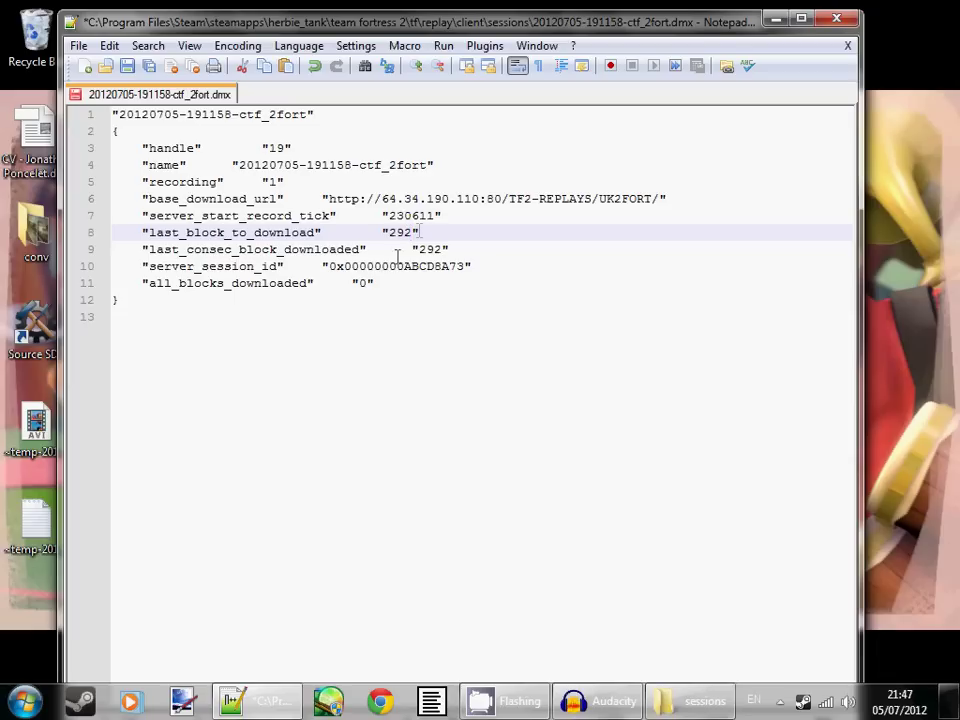
left_click(366, 285)
type("1")
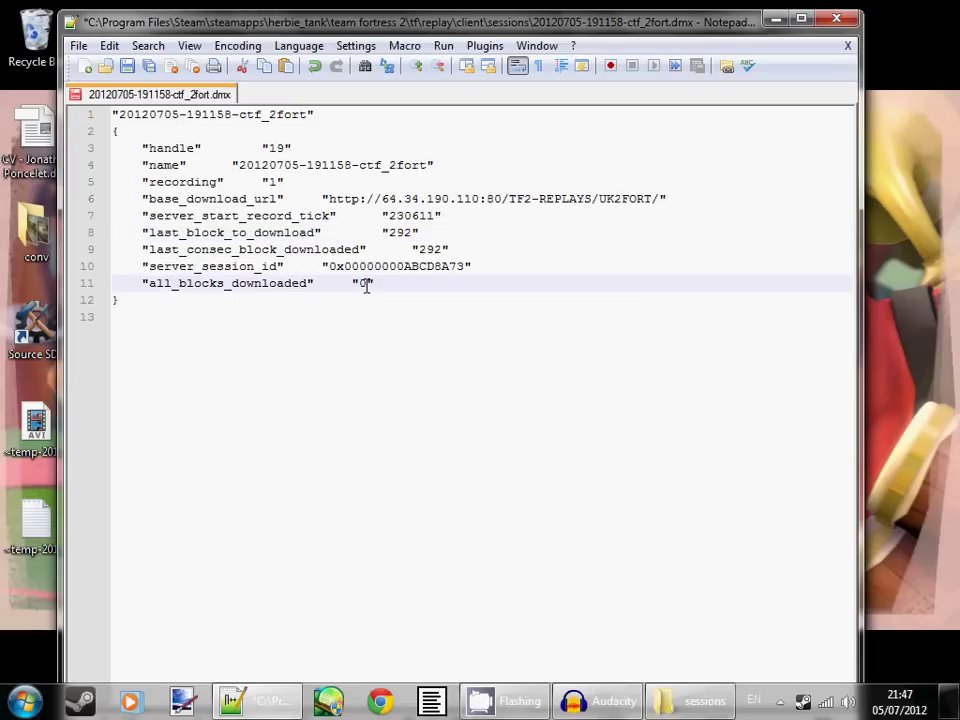
left_click(275, 182)
type("0")
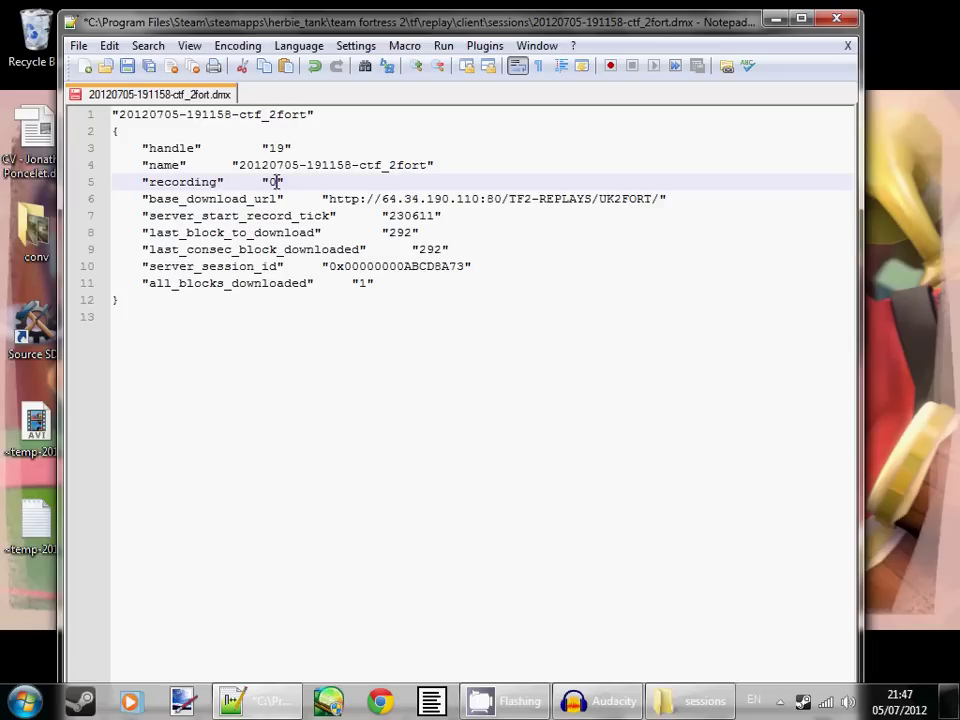
key("ctrl+s")
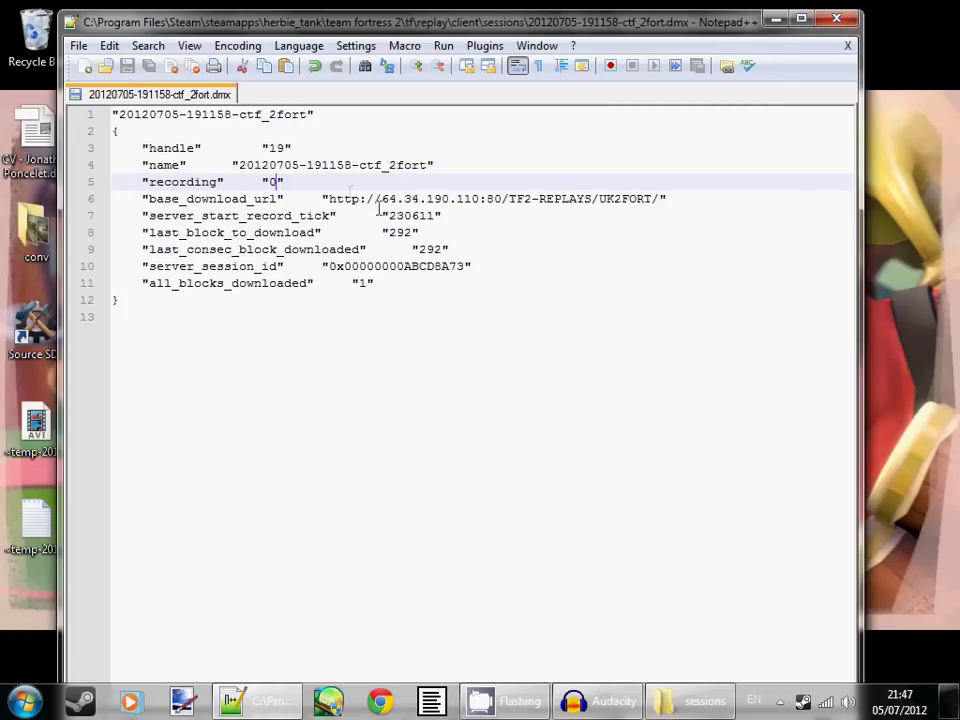
double_click(278, 148)
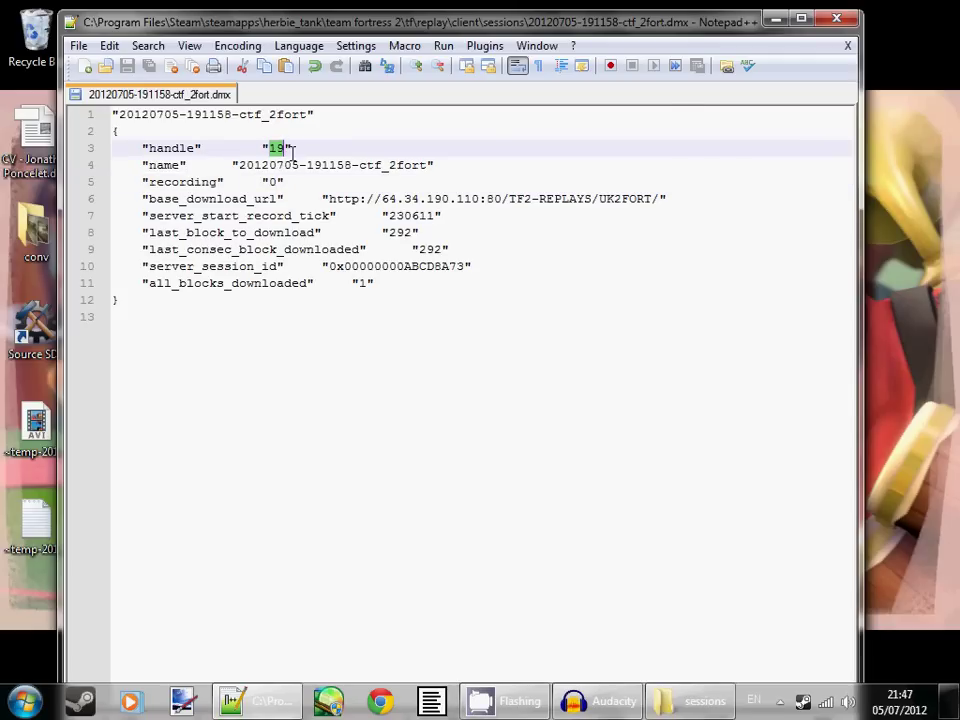
- Close Notepad++, go to client > replays, and bring up actions for replay_348.dmx
left_click(837, 19)
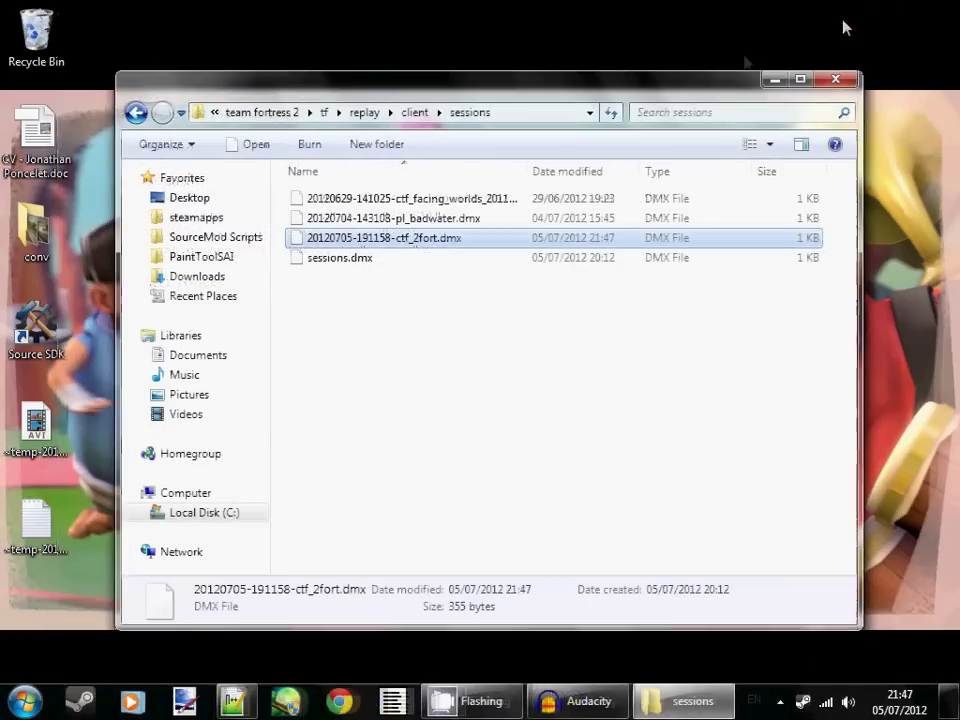
left_click(424, 118)
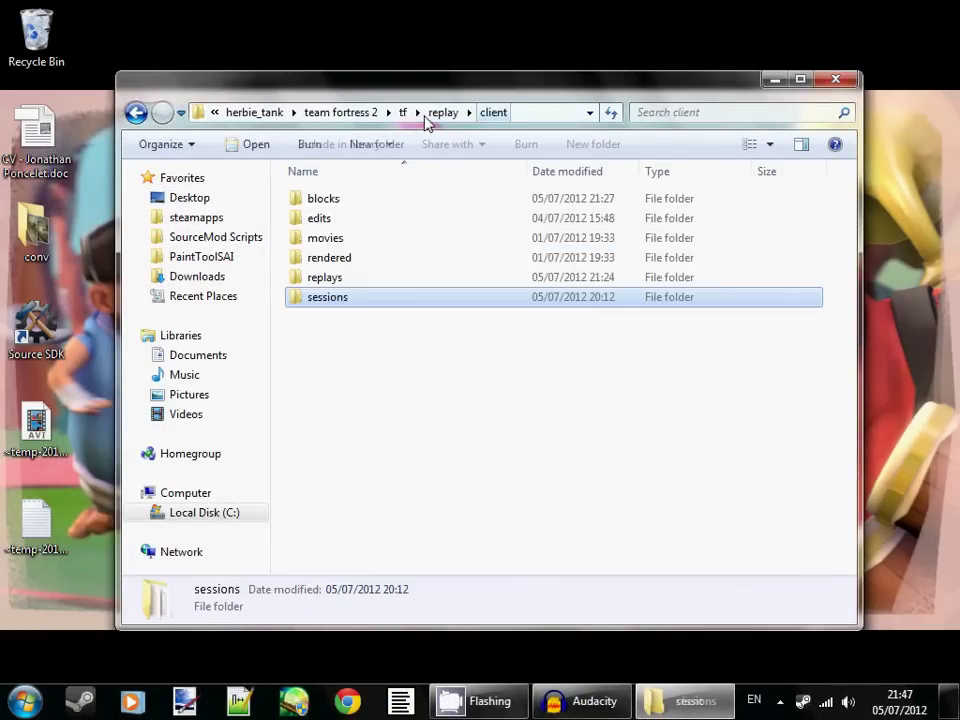
double_click(338, 279)
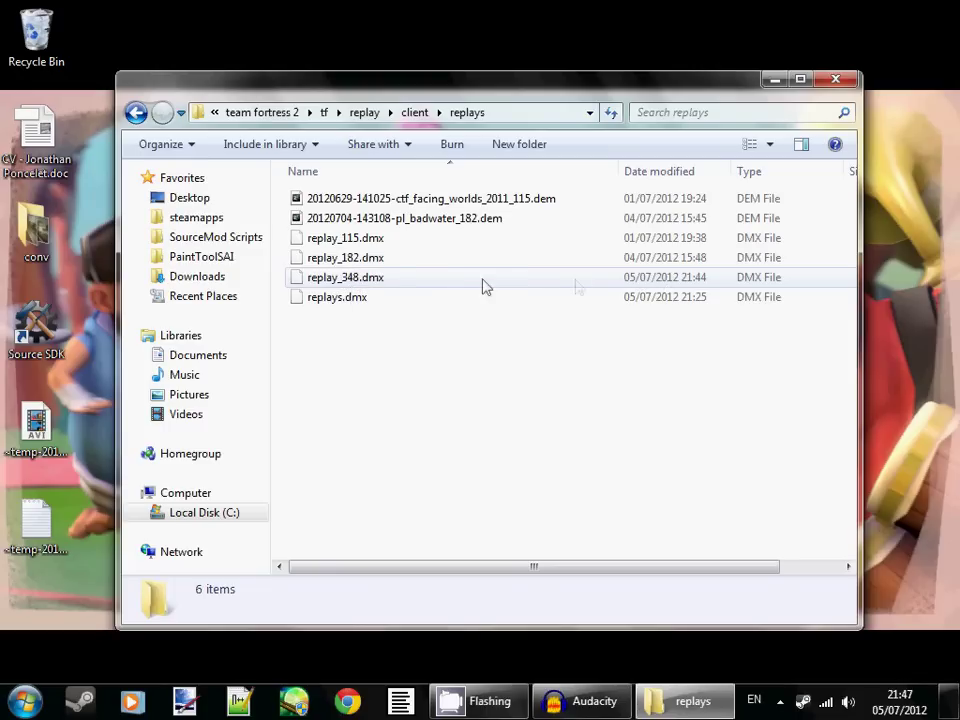
right_click(381, 280)
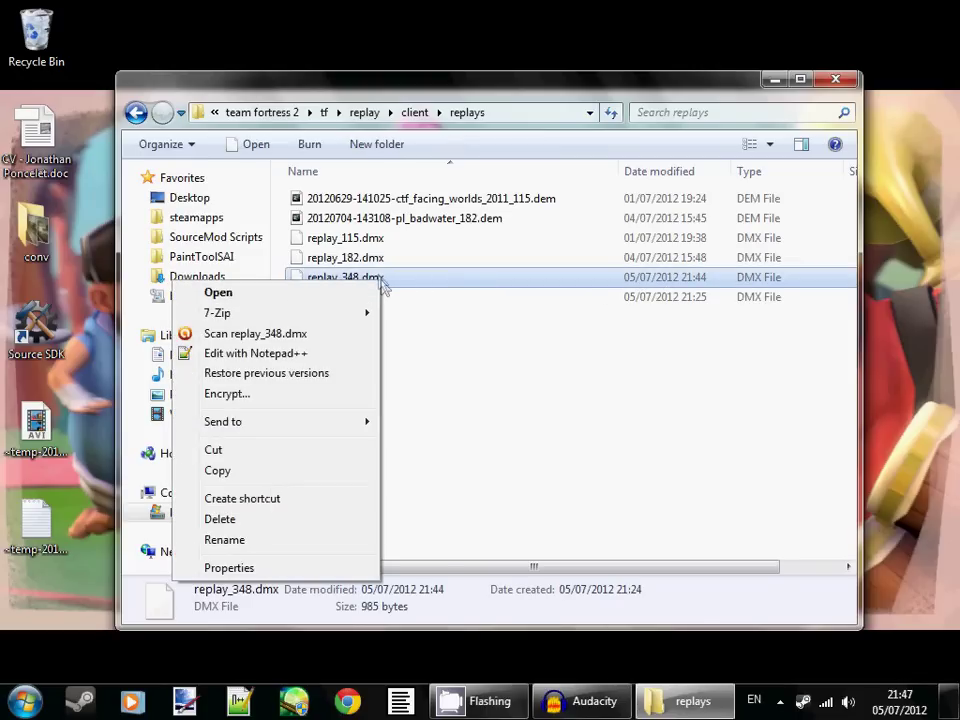
- Open replay_348.dmx in Notepad++, set status to 3, and save
left_click(312, 357)
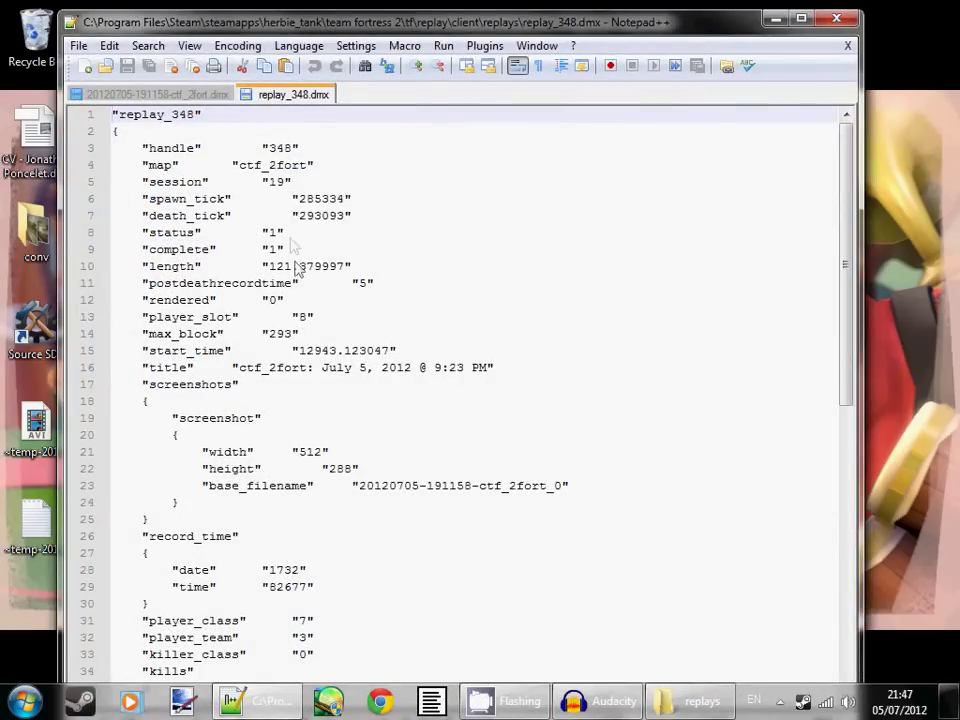
scroll(293, 208, "down", 5)
scroll(236, 238, "up", 5)
double_click(276, 183)
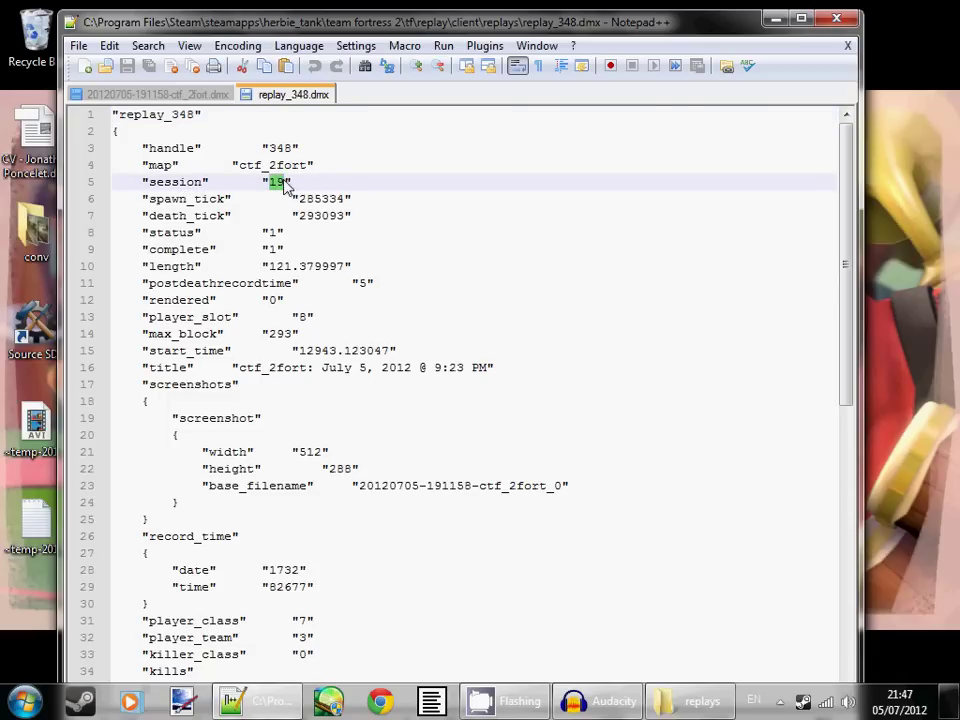
left_click(309, 188)
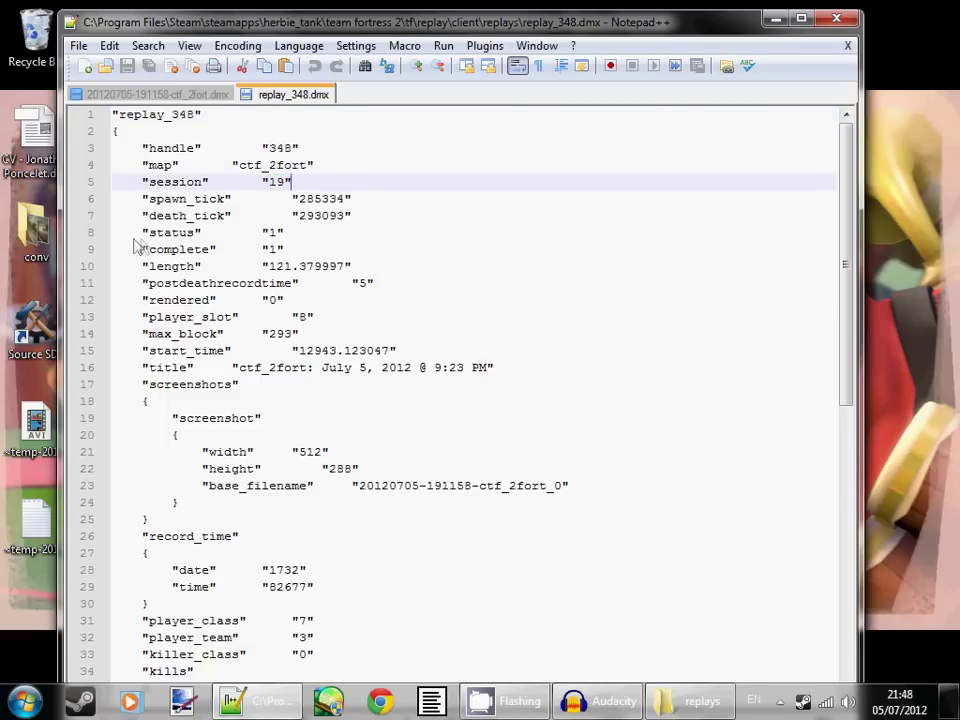
double_click(272, 233)
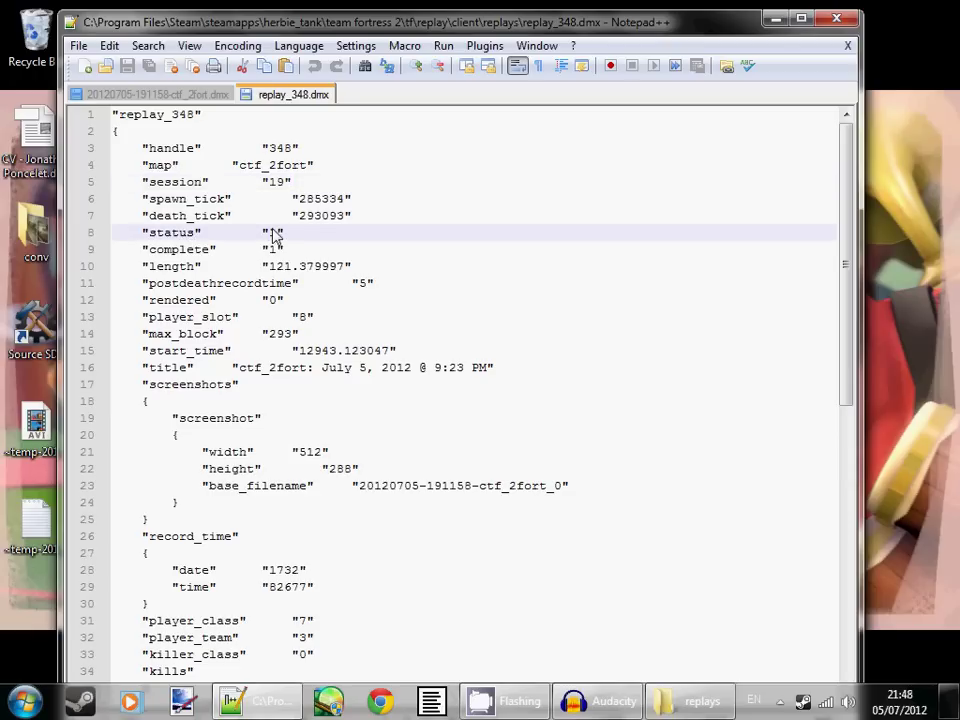
type("3")
key("ctrl+s")
- Change max_block from 293 to 292 and save the replay file
left_click(440, 334)
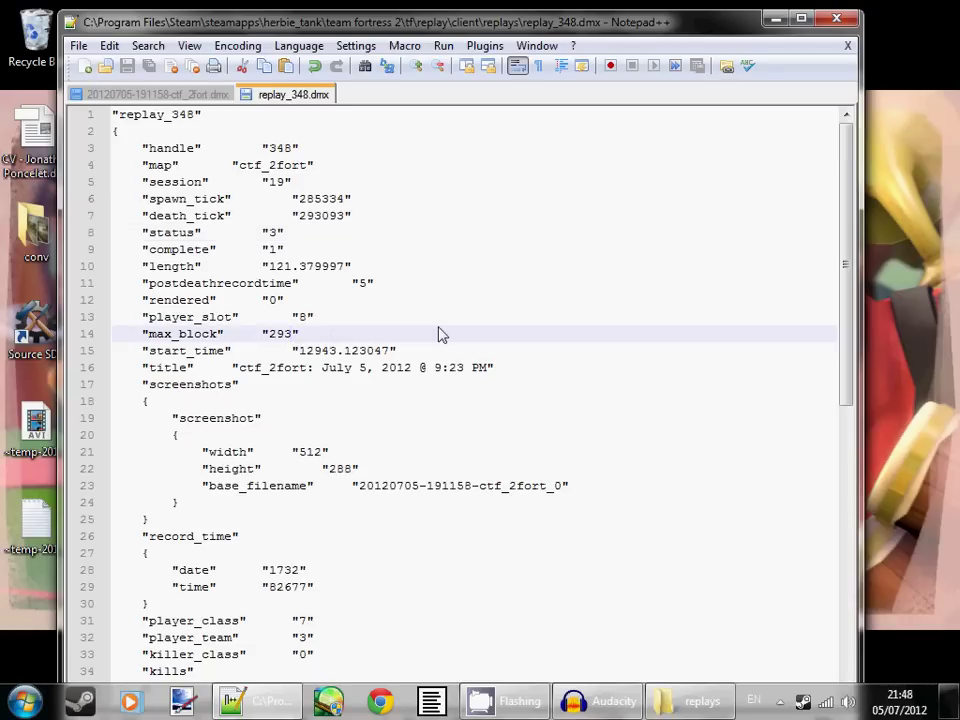
key("BackSpace")
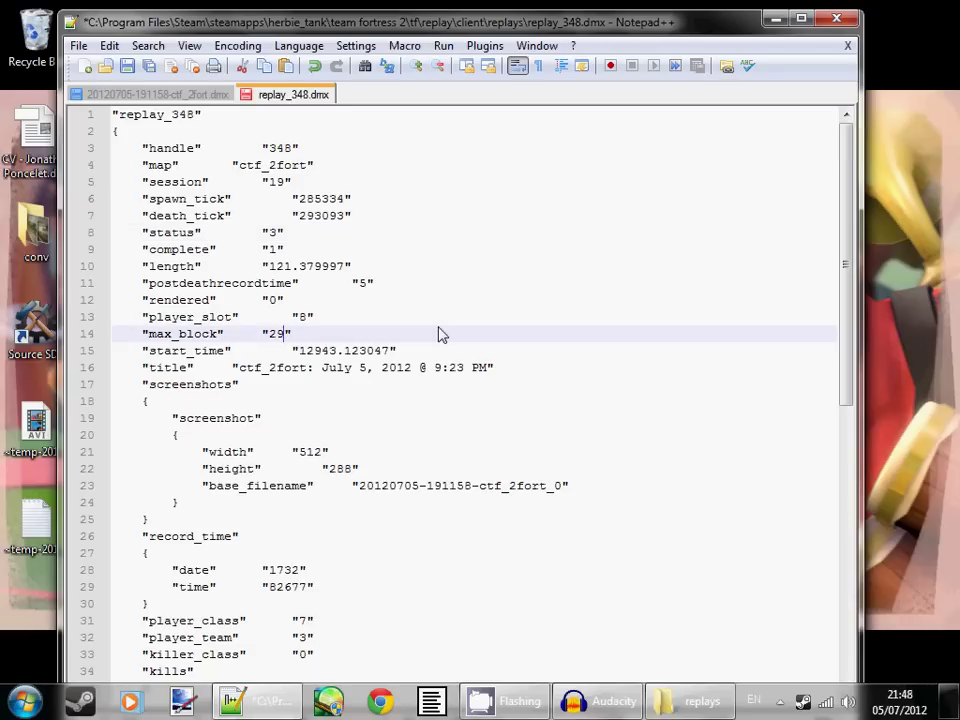
type("2")
key("ctrl+s")
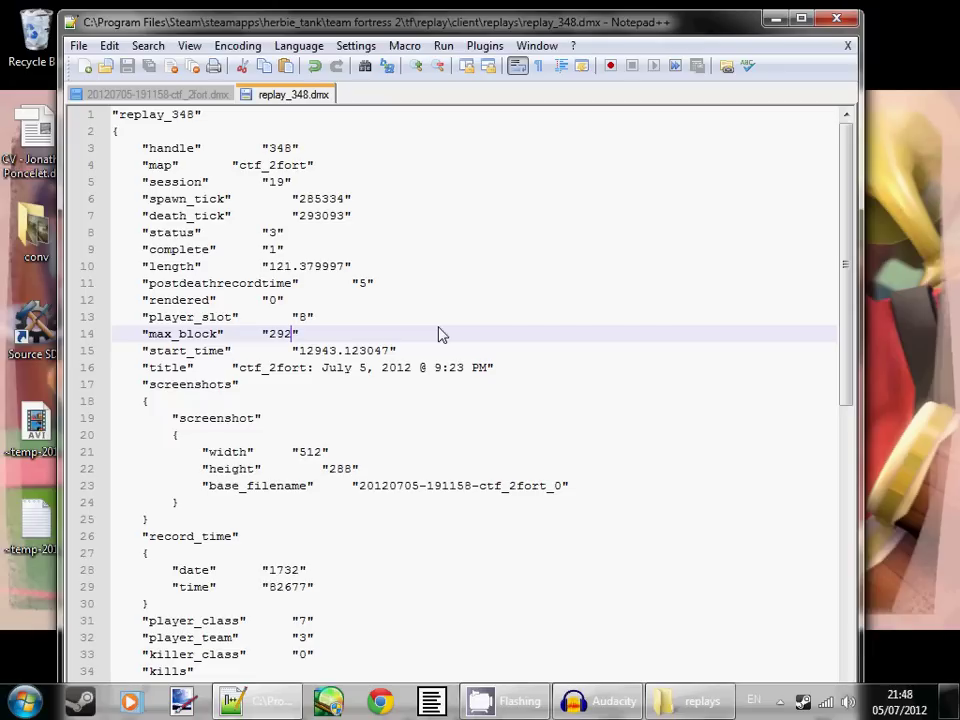
scroll(440, 334, "down", 2)
scroll(445, 315, "up", 2)
- Close the replay_348 and 2fort session tabs and exit Notepad++
middle_click(282, 95)
middle_click(200, 93)
left_click(836, 18)
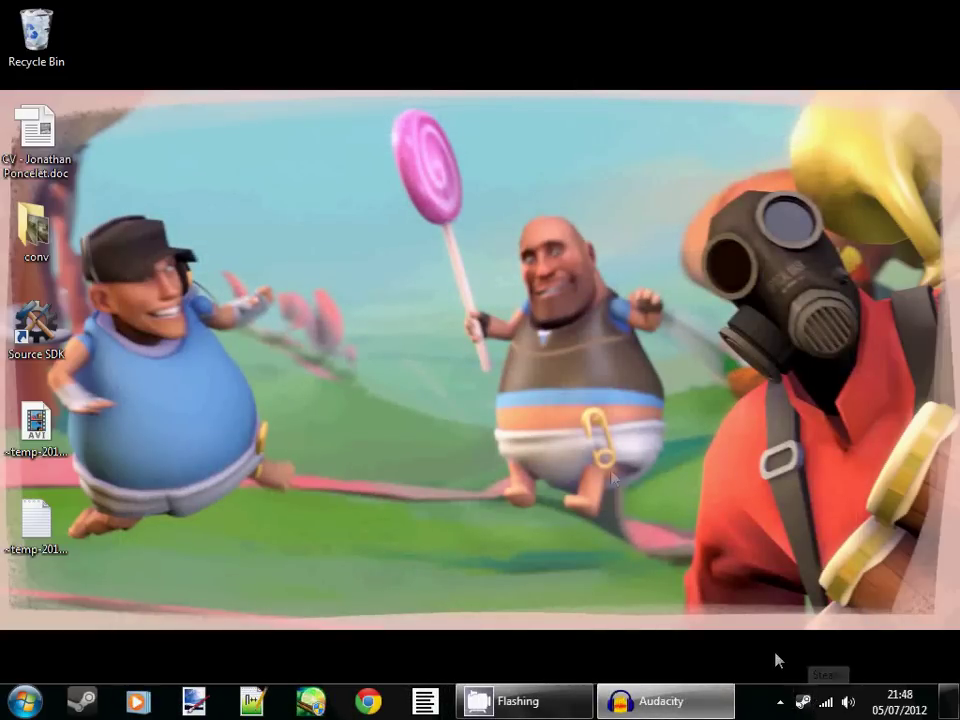
- Launch Team Fortress 2 from the Steam tray icon menu
right_click(803, 708)
left_click(757, 414)
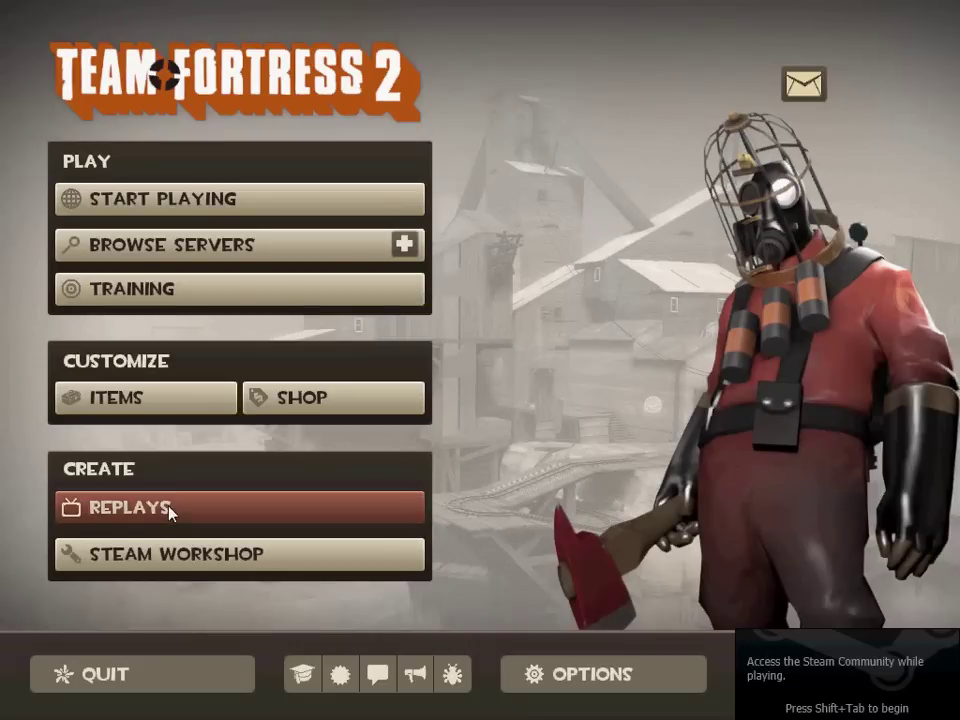
- Open Replays, select the ctf_2fort July 5 replay, and choose WATCH / EDIT
left_click(167, 510)
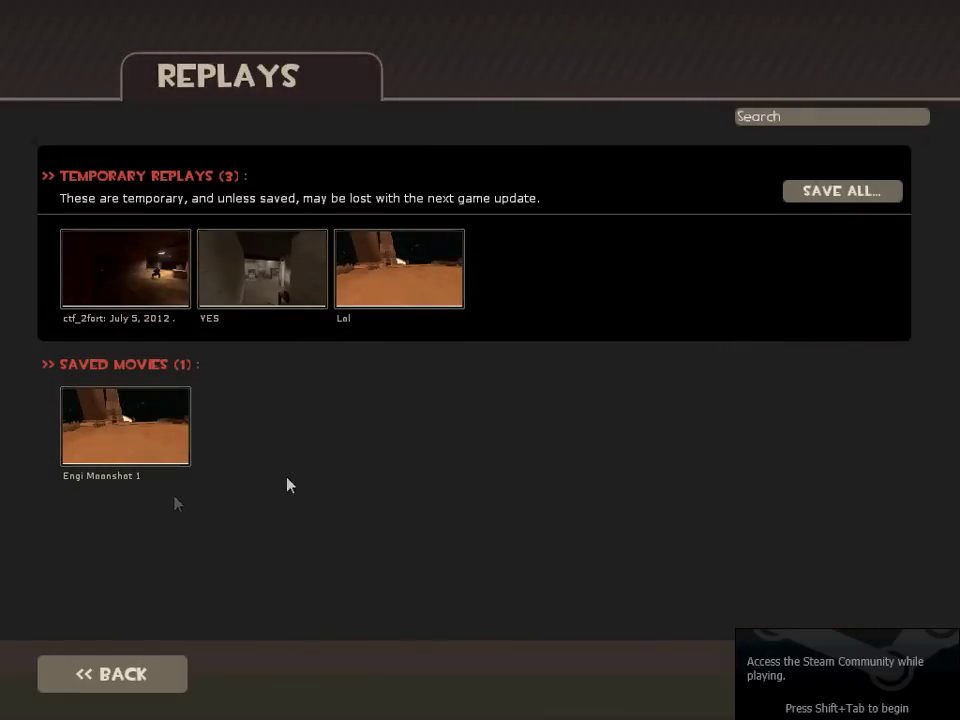
left_click(134, 278)
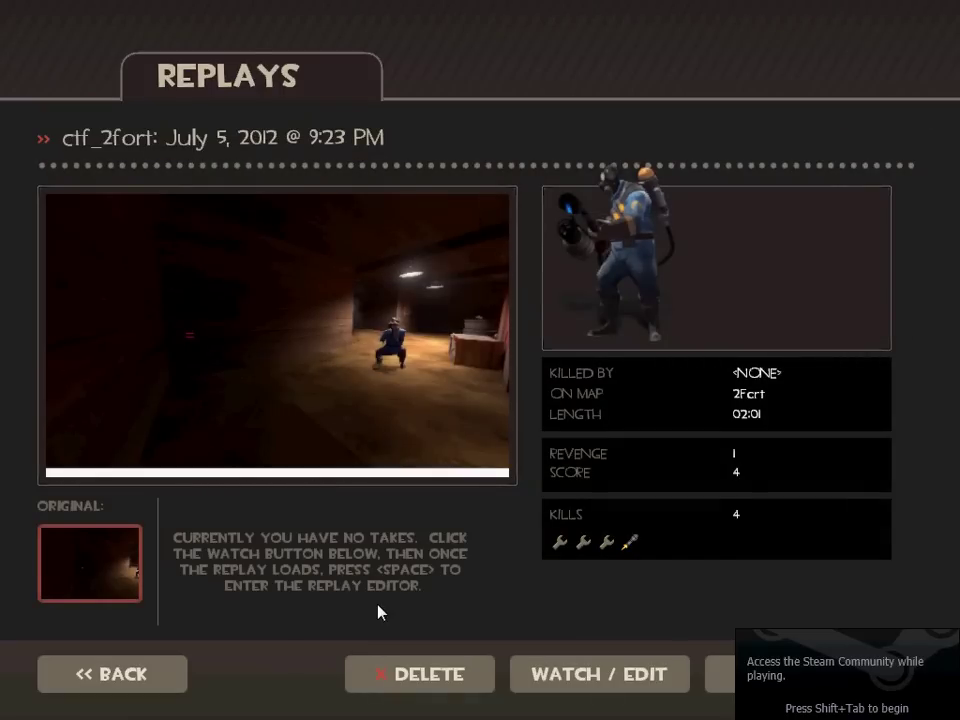
left_click(603, 676)
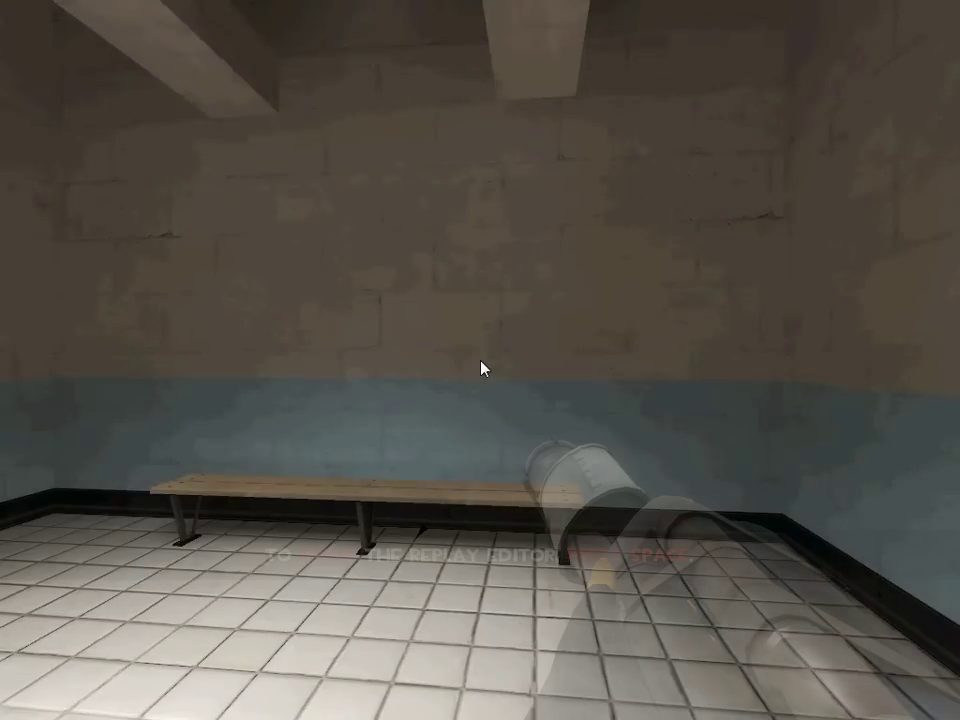